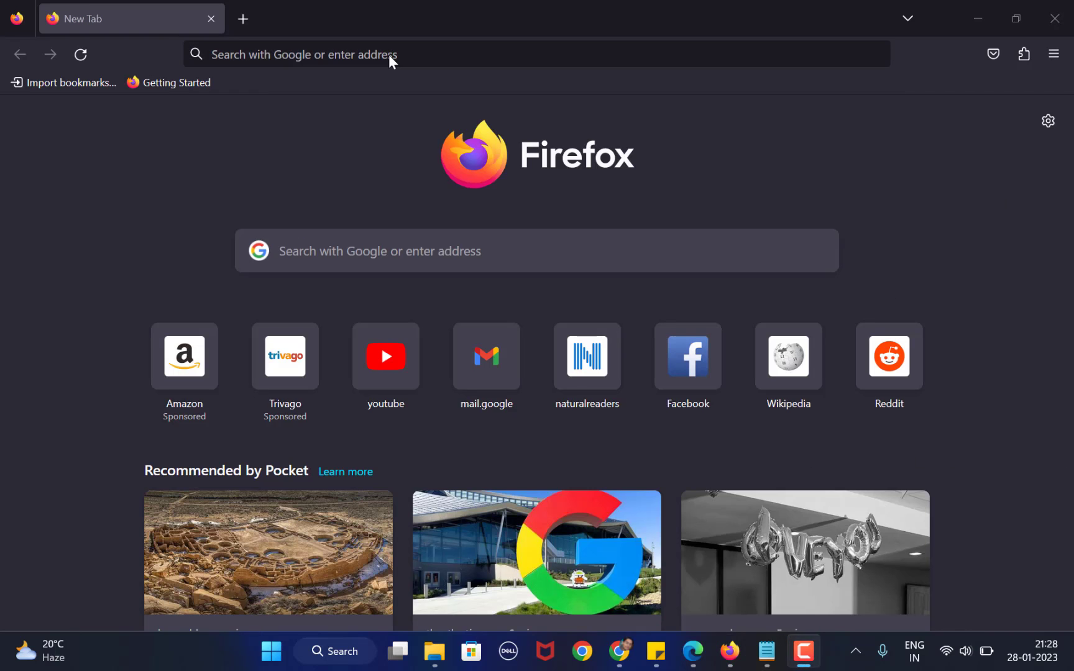
# Go to chat.openai.com in Firefox to reach the ChatGPT welcome page.
pyautogui.click(389, 53)
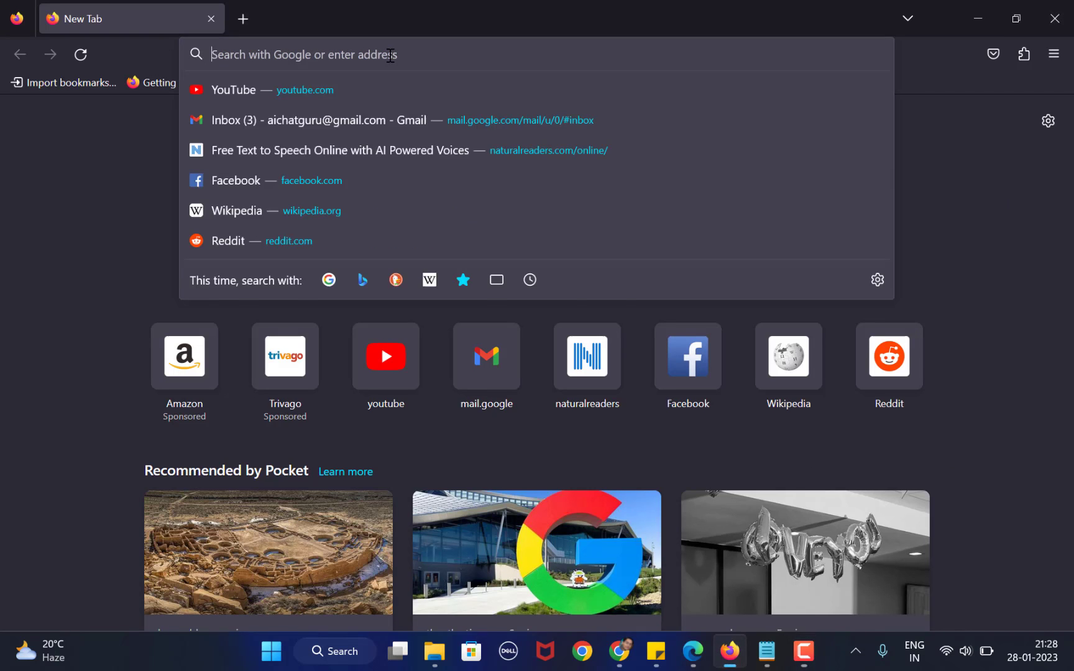
pyautogui.click(389, 54)
pyautogui.click(390, 54)
pyautogui.write('chat.')
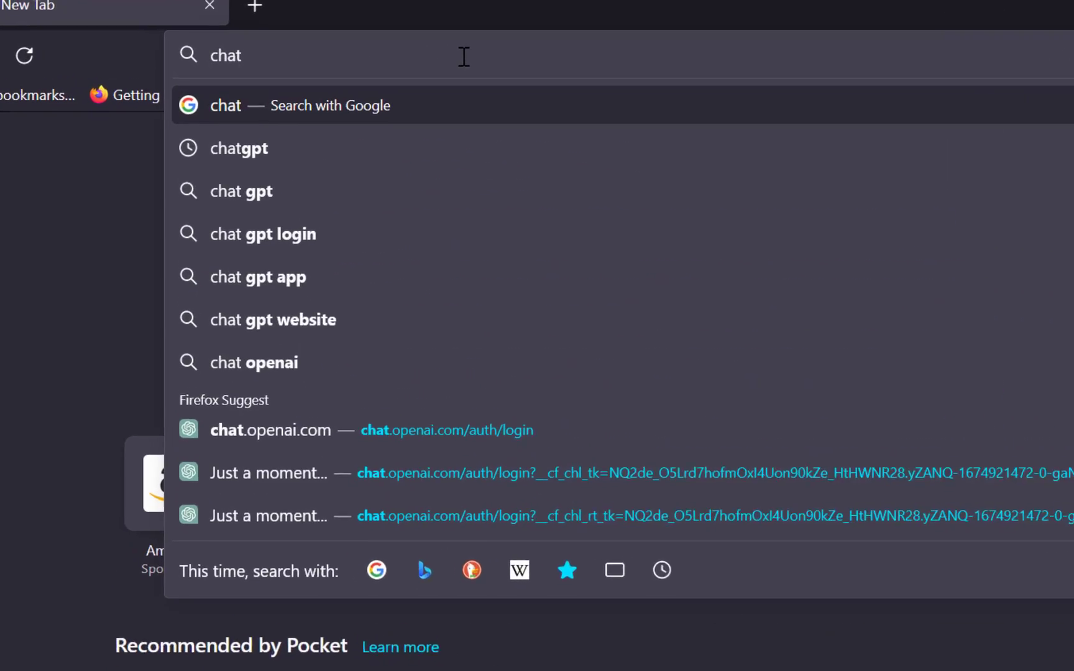
pyautogui.write('op')
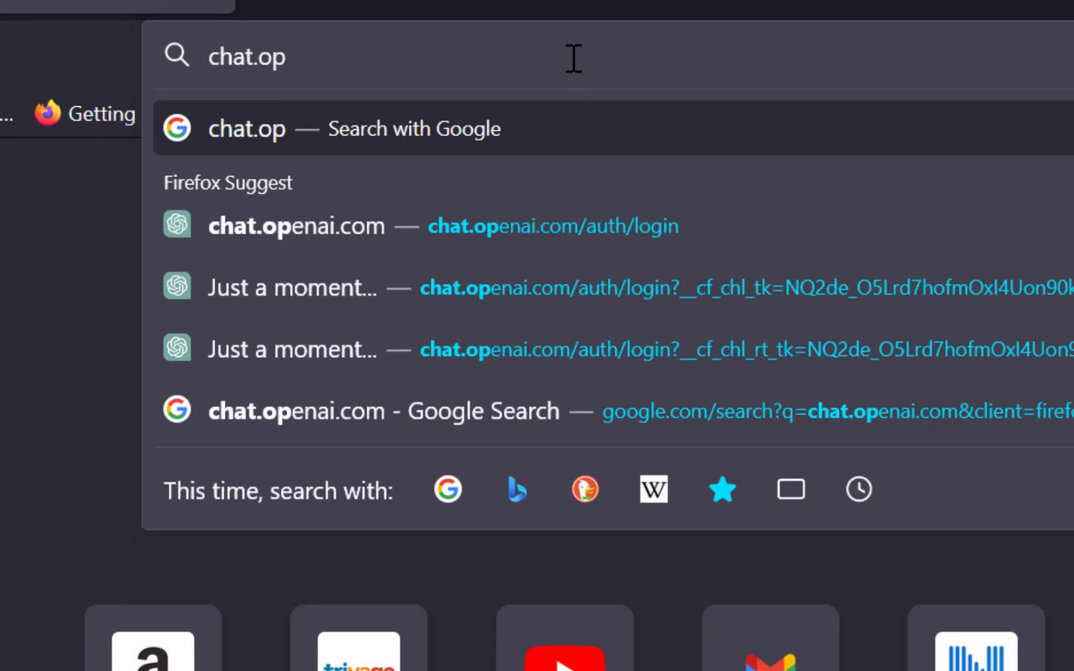
pyautogui.write('enai.com')
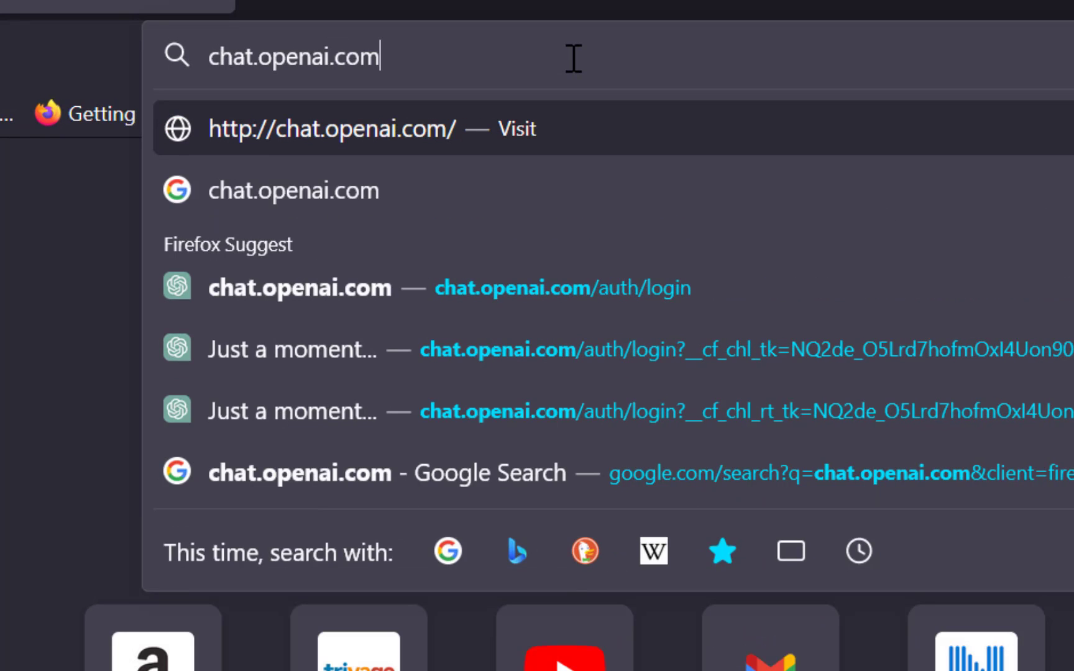
pyautogui.press('Return')
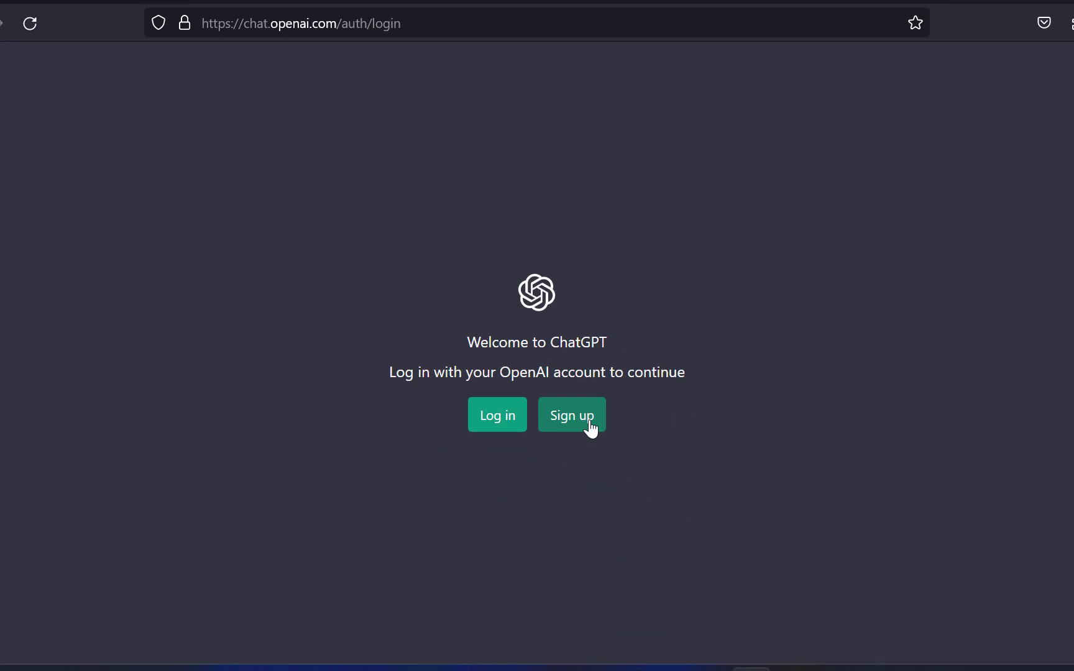
# Start sign-up and enter the new account's Gmail address in the e-mail field.
pyautogui.click(589, 425)
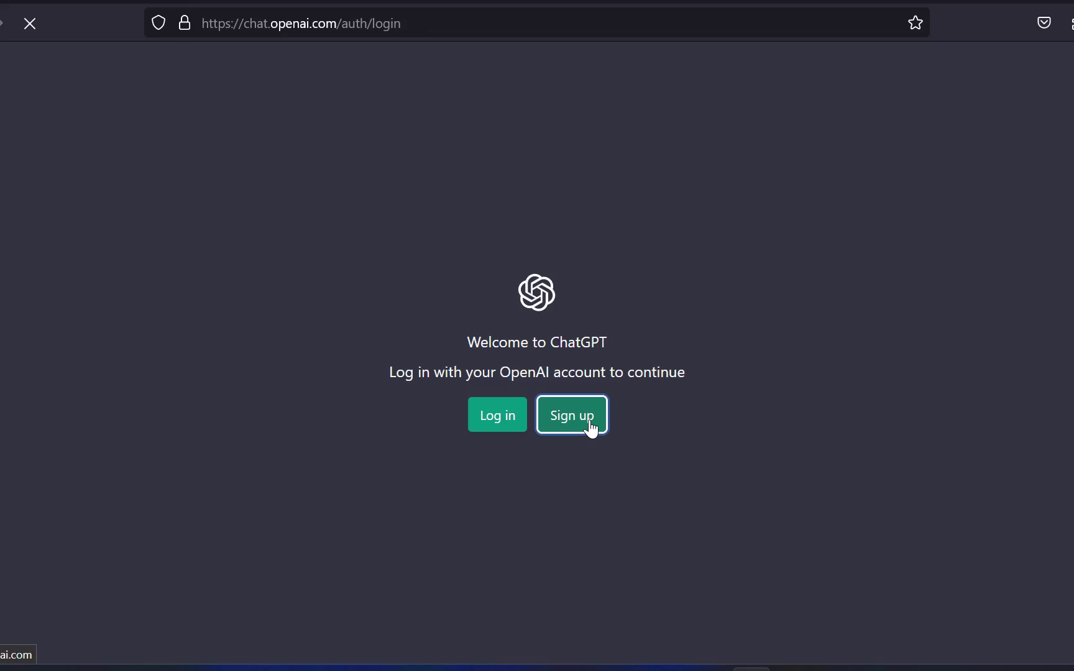
pyautogui.click(590, 428)
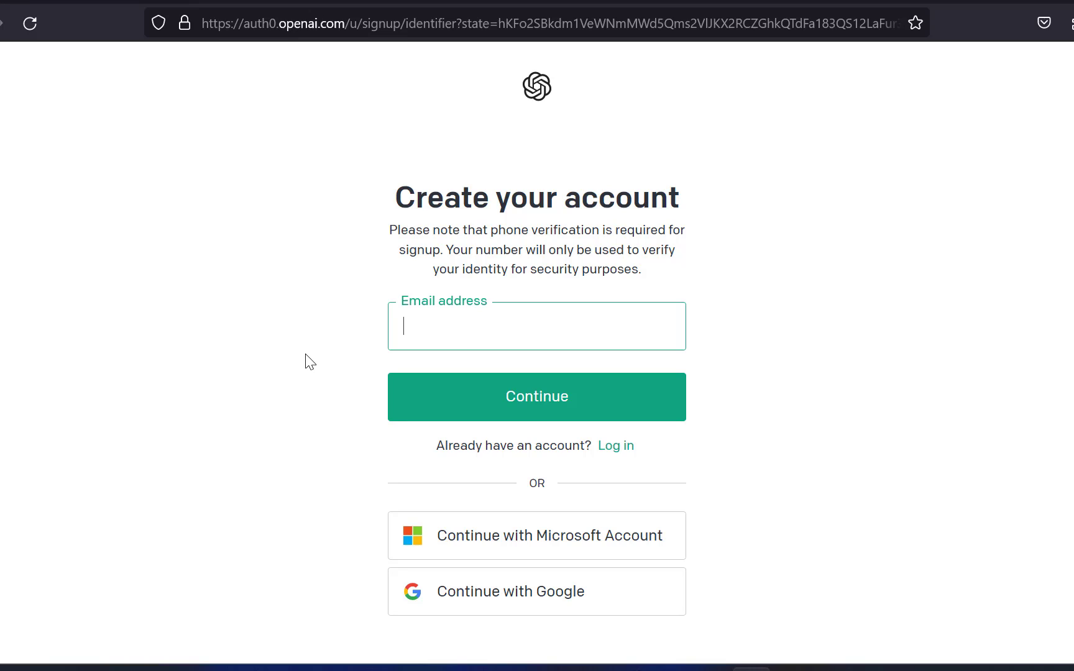
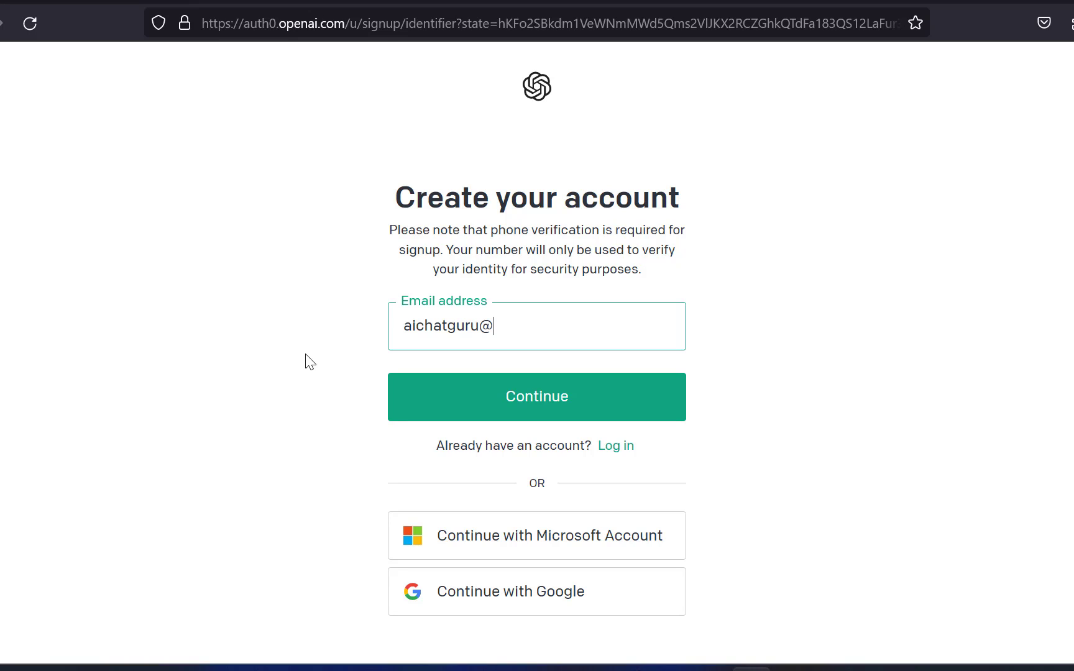
# Submit the e-mail, use Firefox's generated secure password, create the account and save the login.
pyautogui.click(470, 403)
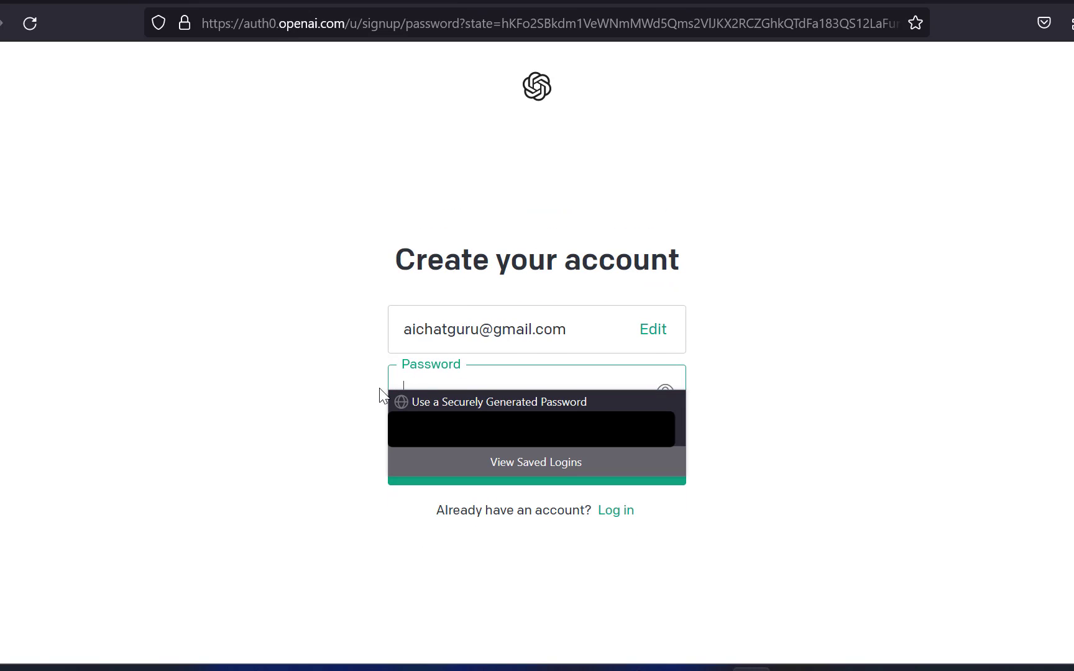
pyautogui.click(497, 402)
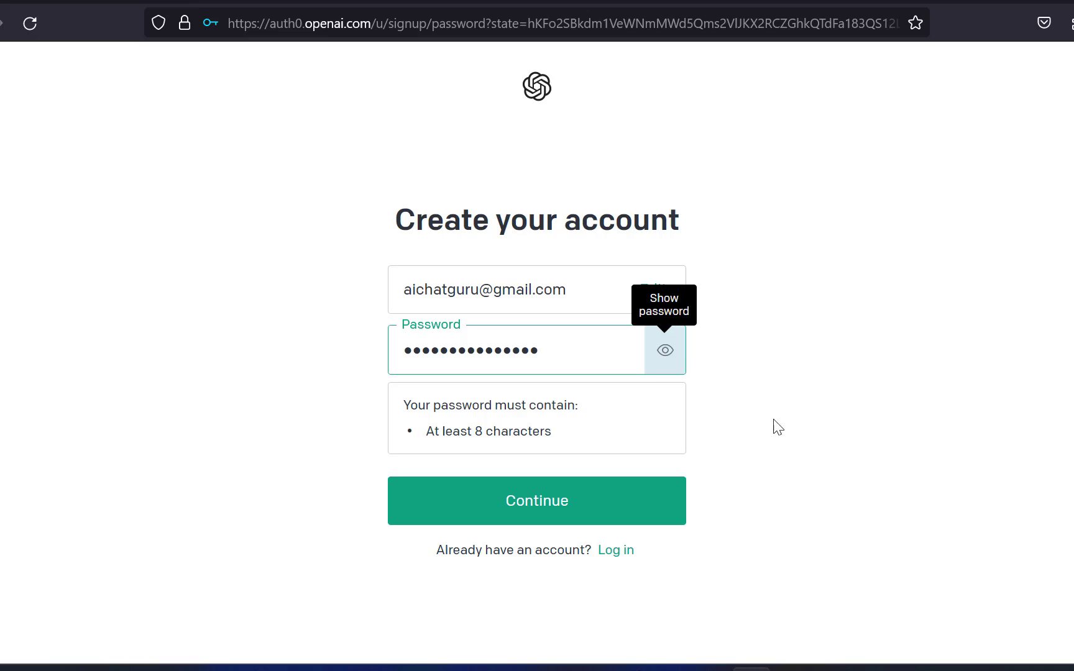
pyautogui.click(537, 503)
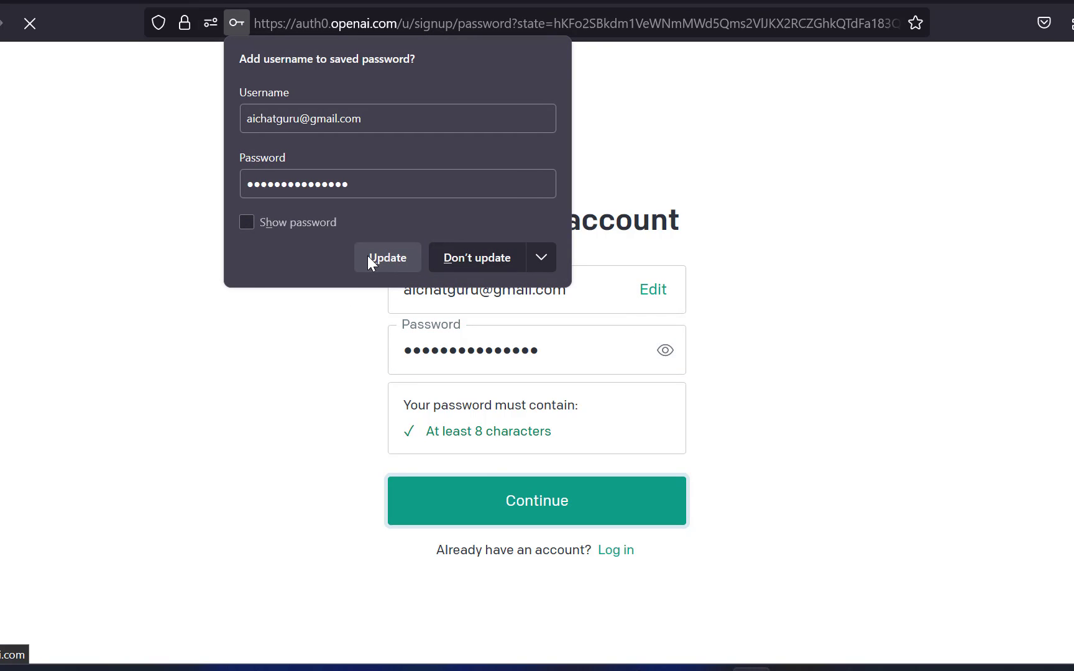
pyautogui.click(368, 255)
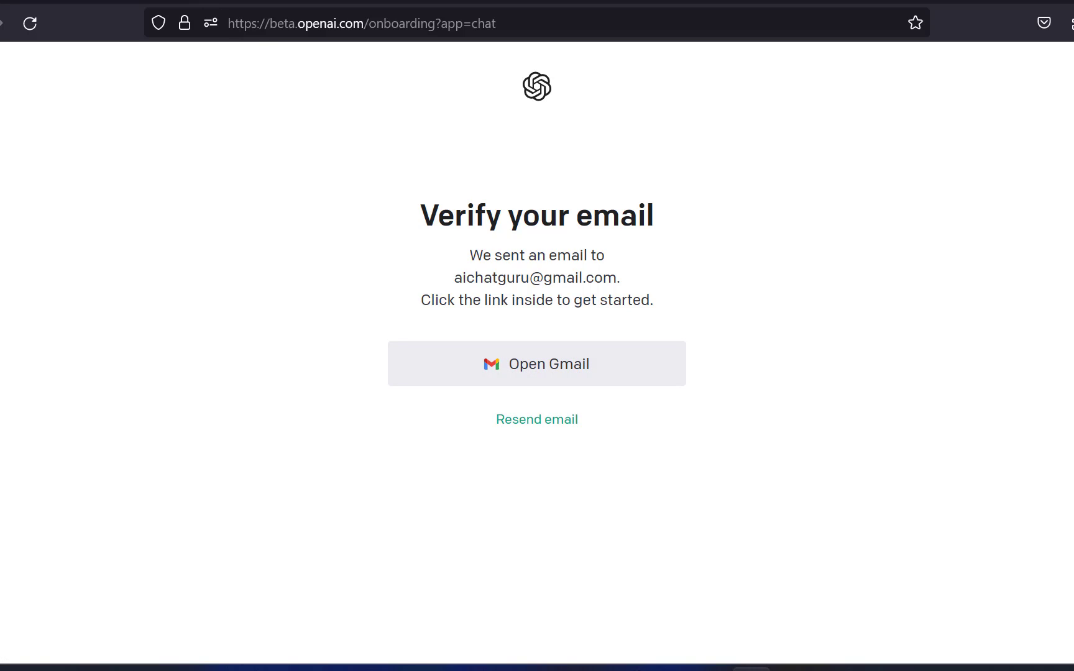
# Open gmail.com in a new browser tab.
pyautogui.hotkey('ctrl', 't')
pyautogui.write('gmail.com/')
pyautogui.press('Return')
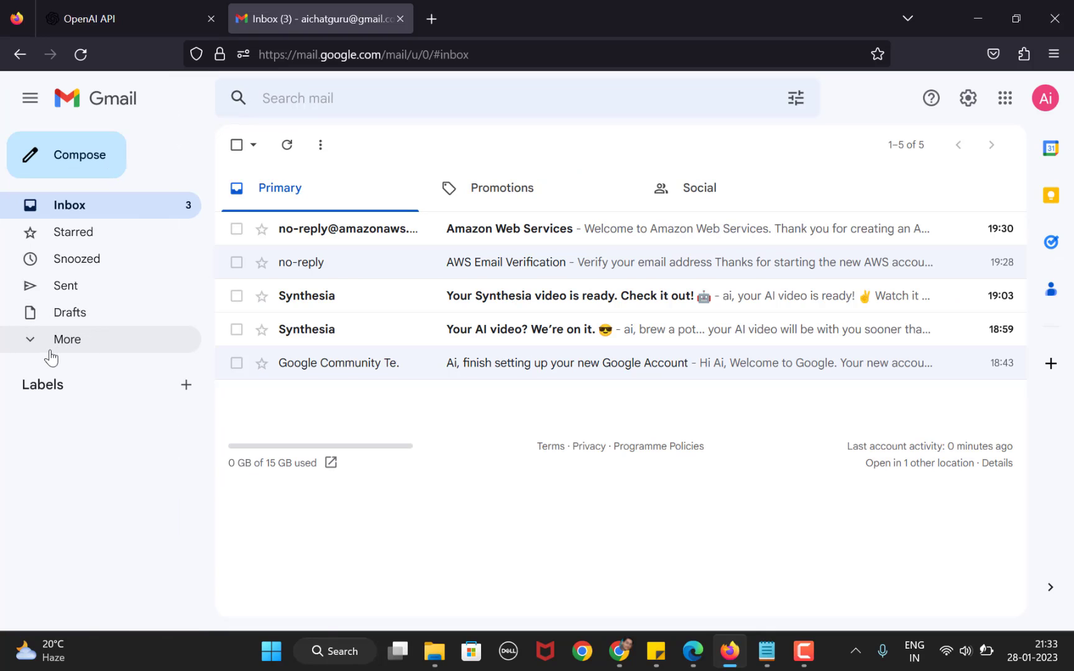
# Find OpenAI's verification e-mail in Gmail's Spam folder.
pyautogui.click(45, 350)
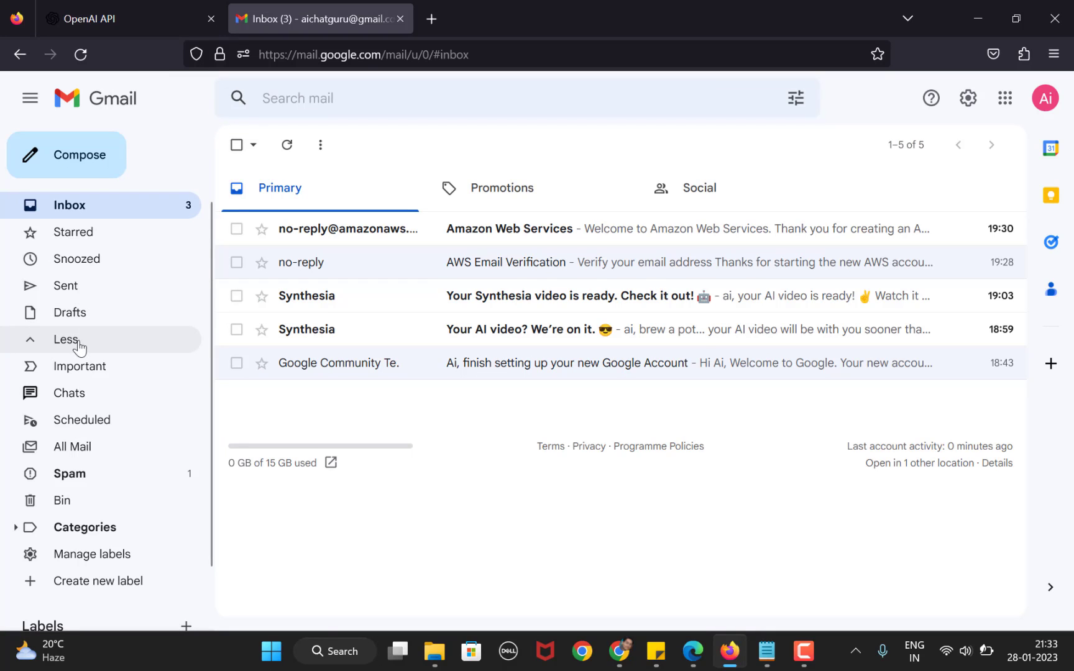
pyautogui.click(76, 486)
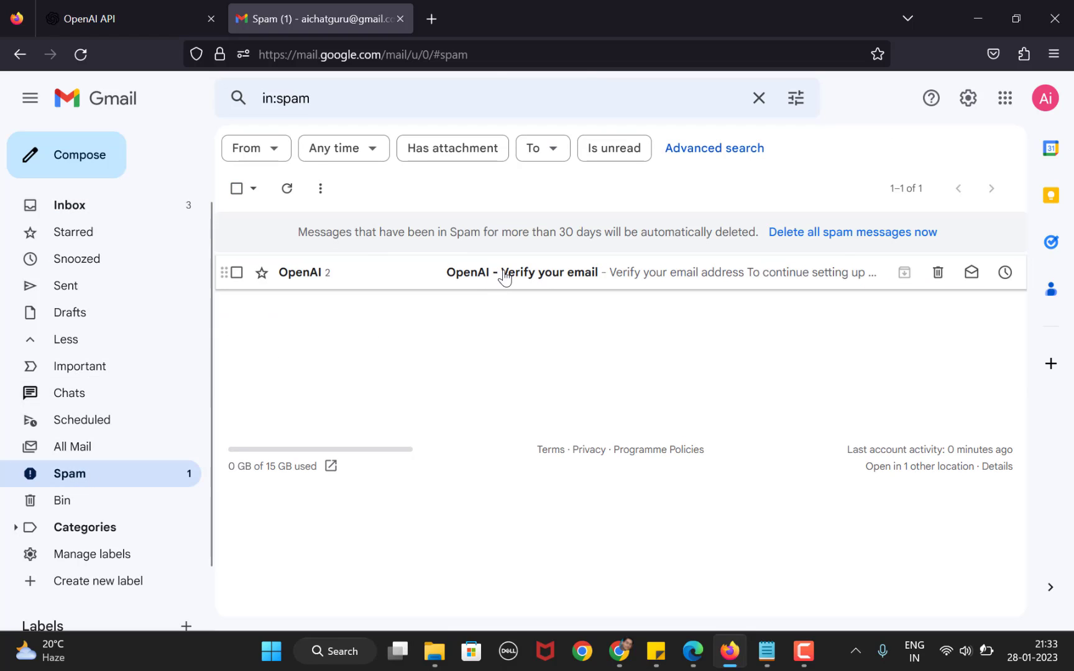
pyautogui.click(502, 278)
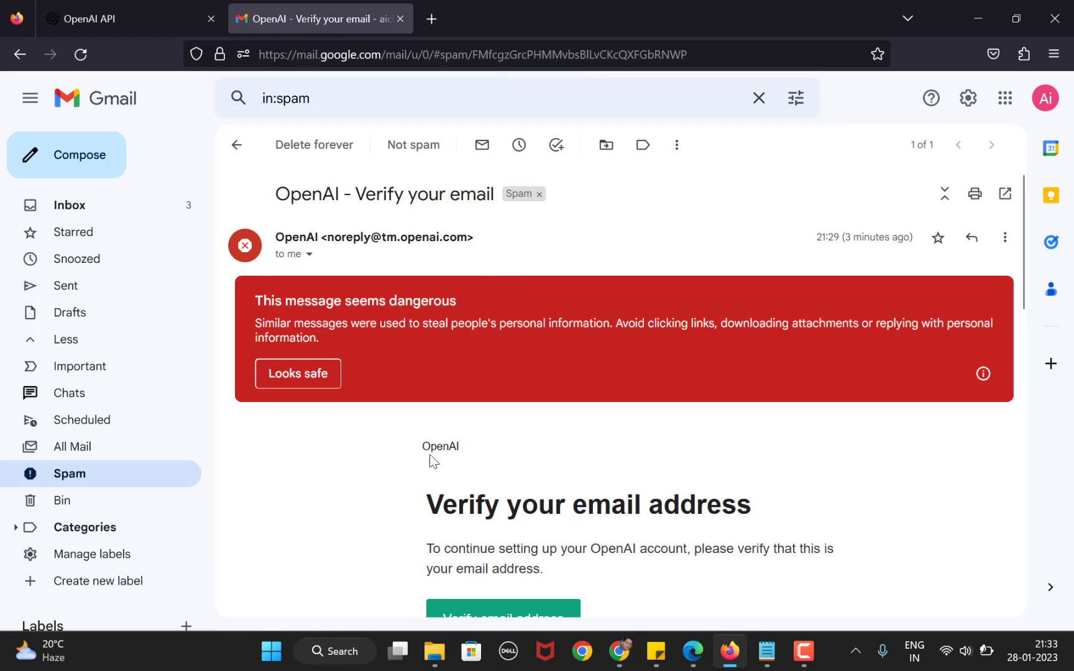
pyautogui.scroll(-5, 426, 458)
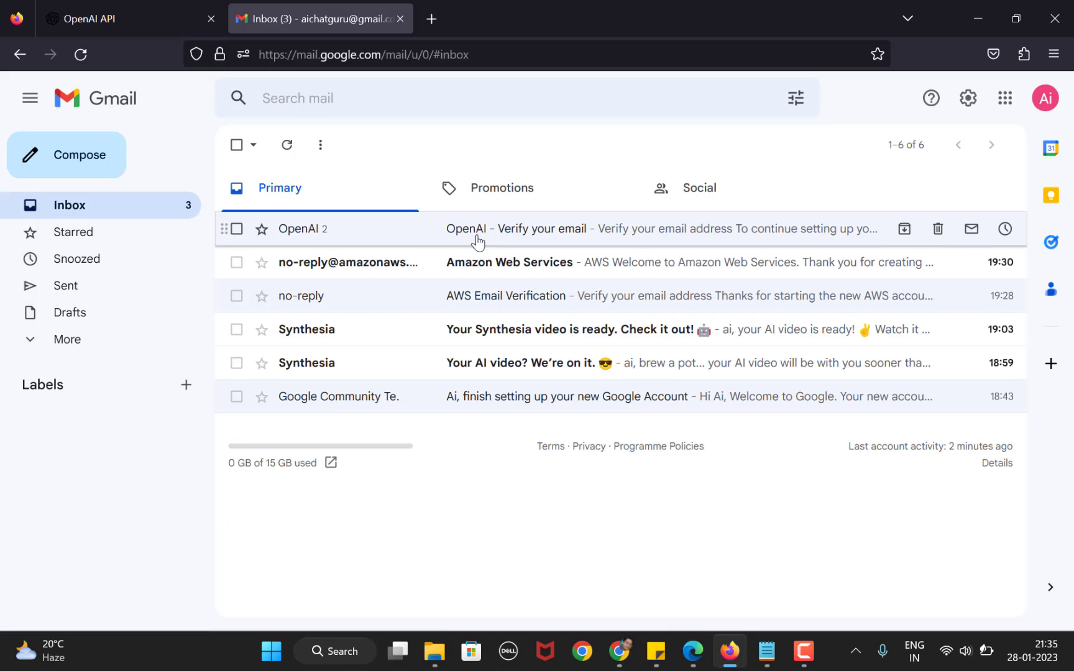
# Expand the OpenAI thread's trimmed message in the inbox and verify the e-mail address.
pyautogui.click(476, 239)
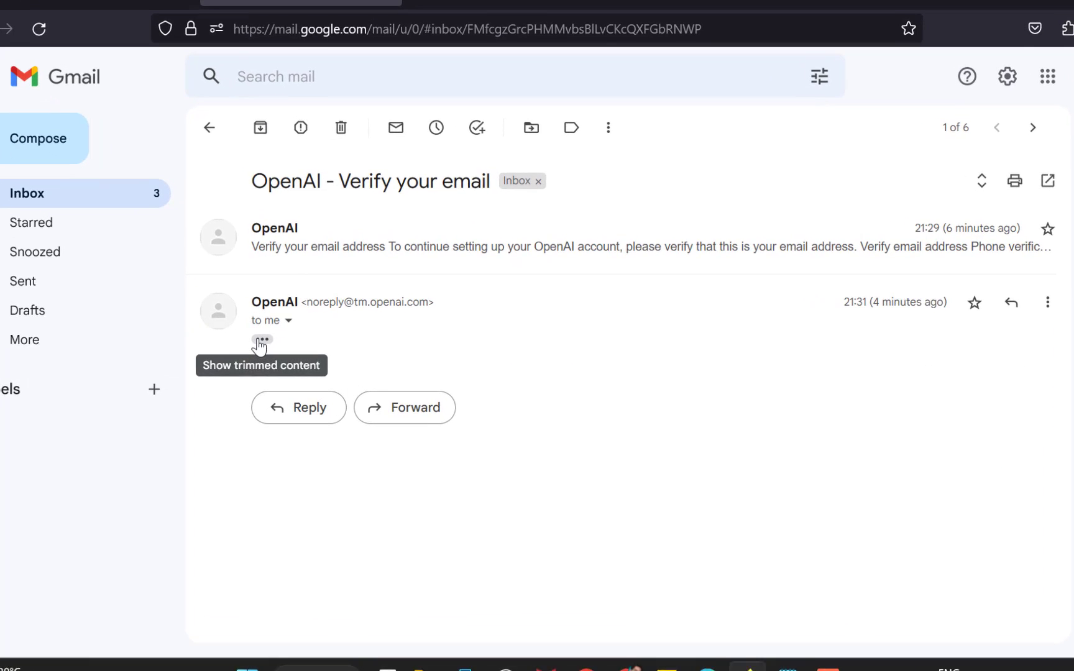
pyautogui.click(256, 340)
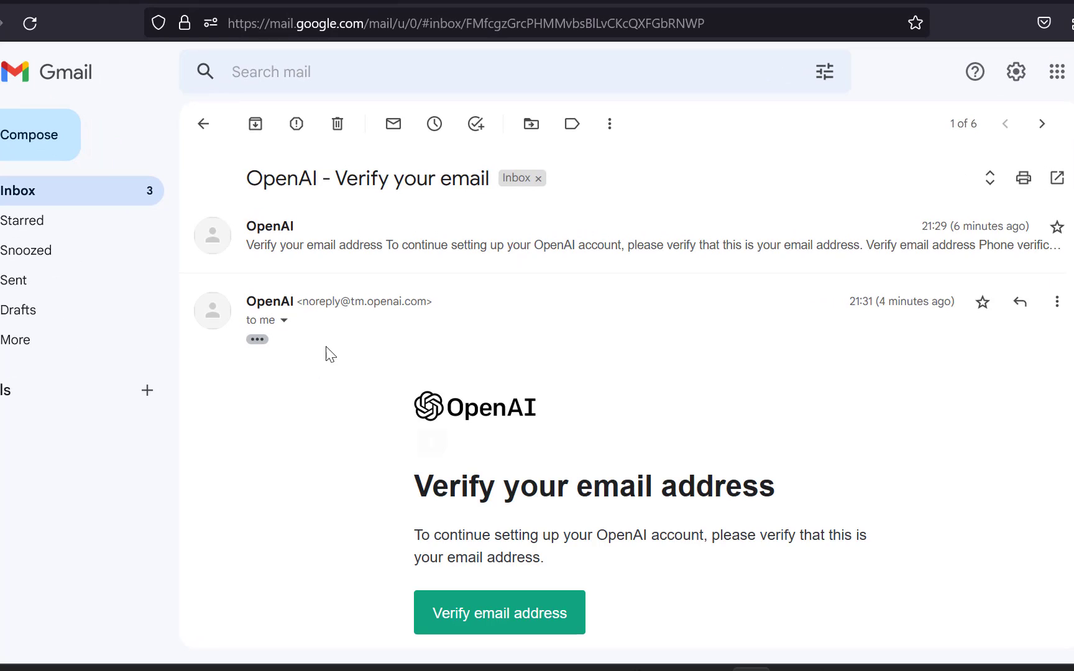
pyautogui.scroll(-3, 333, 402)
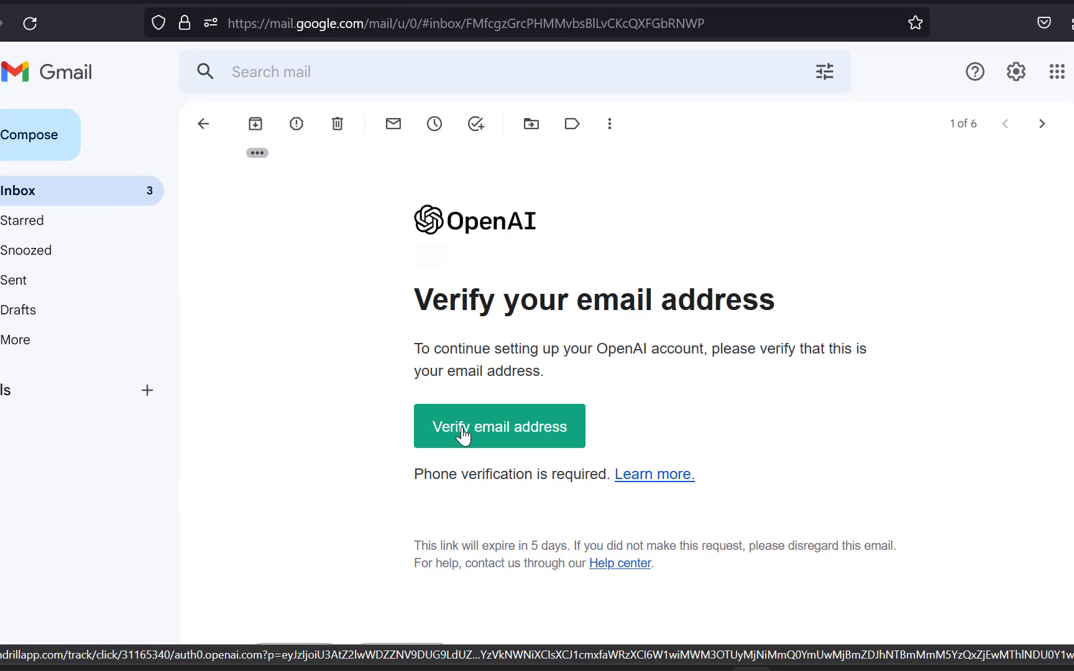
pyautogui.click(463, 435)
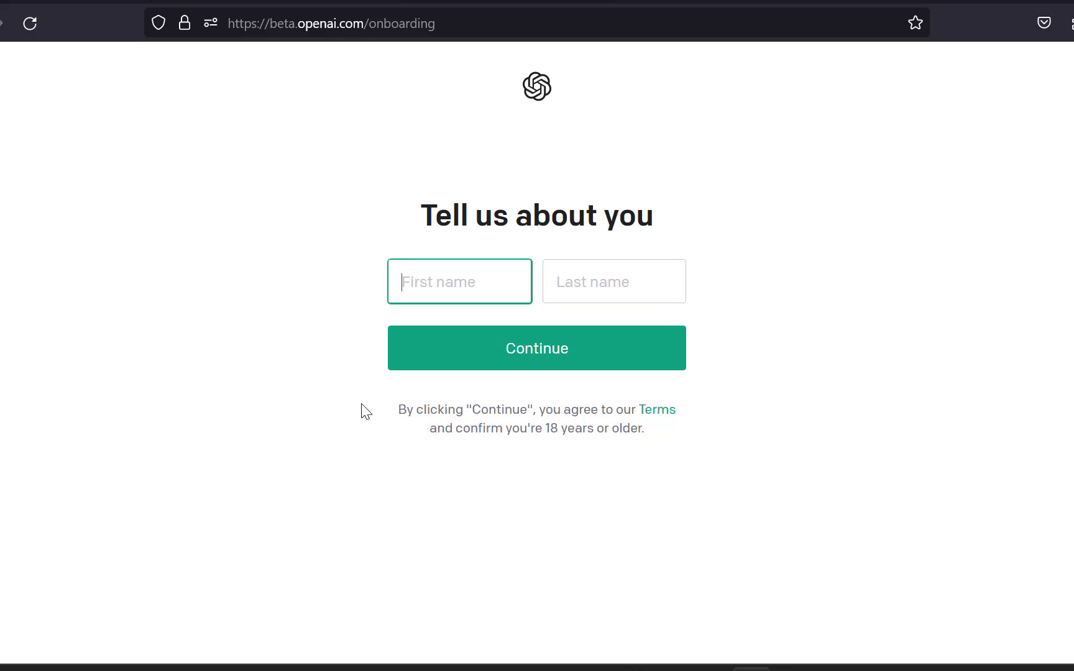
# Enter the profile's first and last name and continue.
pyautogui.write('ai')
pyautogui.press('Tab')
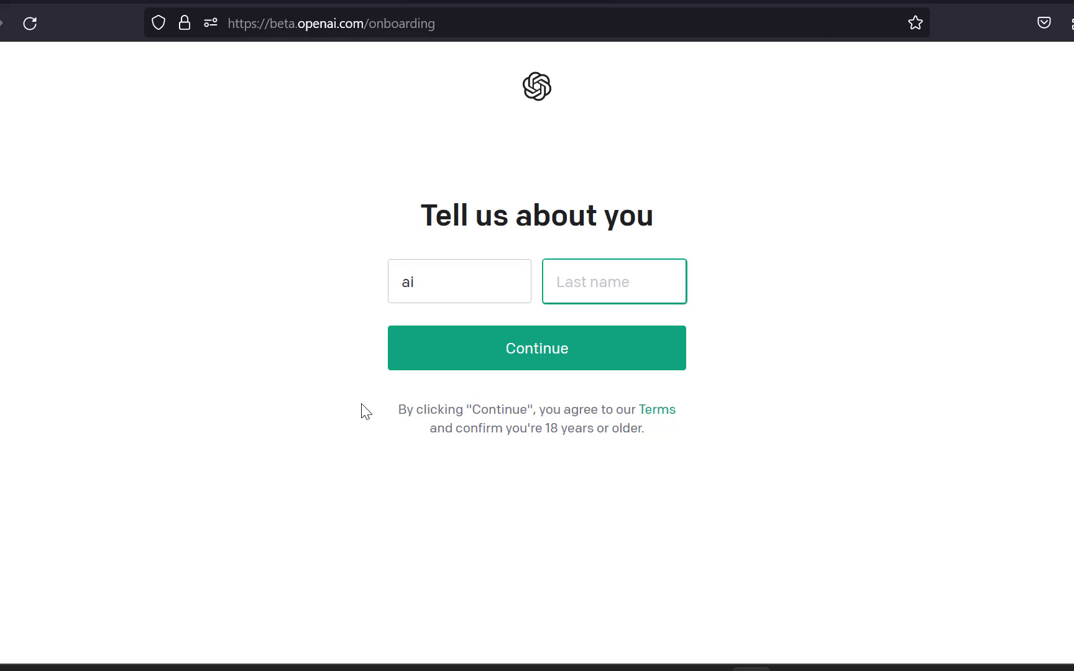
pyautogui.write('guru')
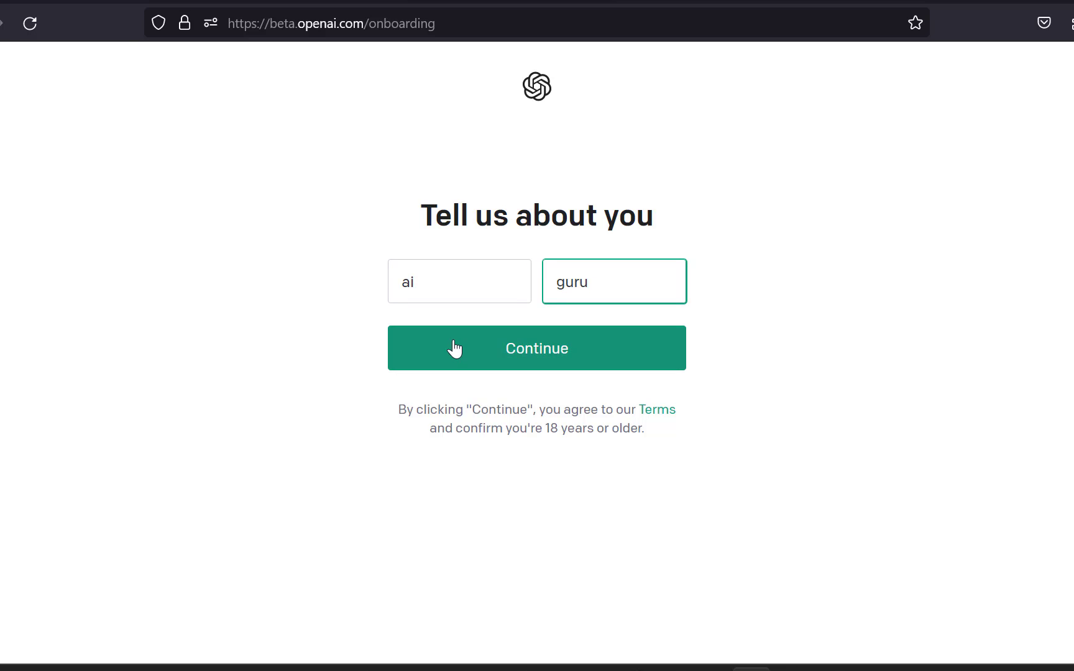
pyautogui.click(479, 352)
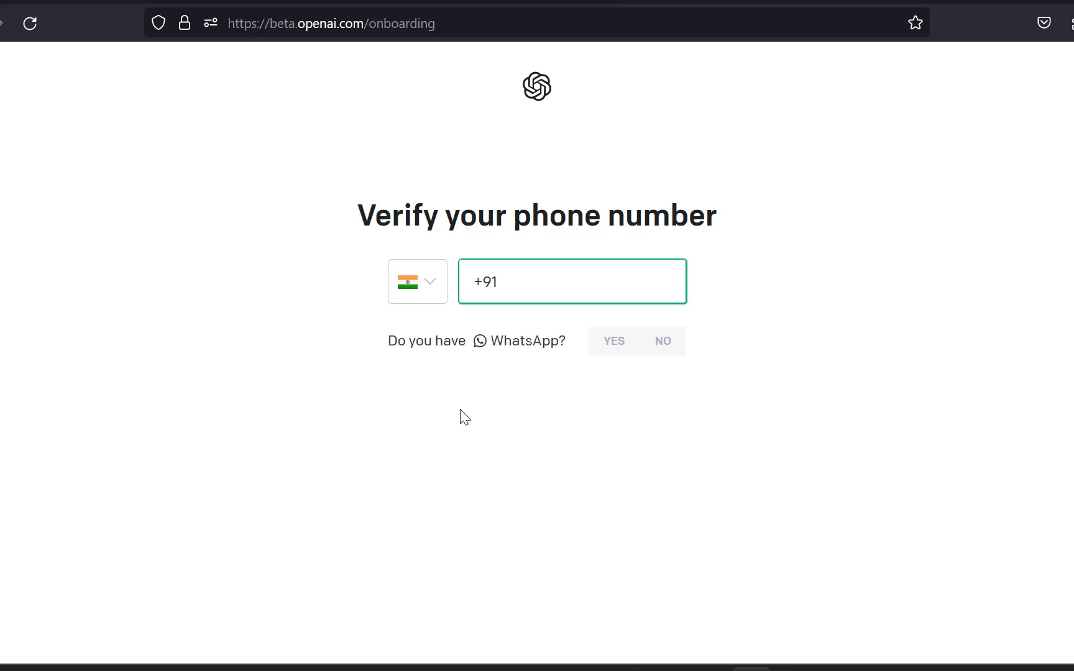
# Enter the phone number and verify it with a code sent via WhatsApp.
pyautogui.write('70')
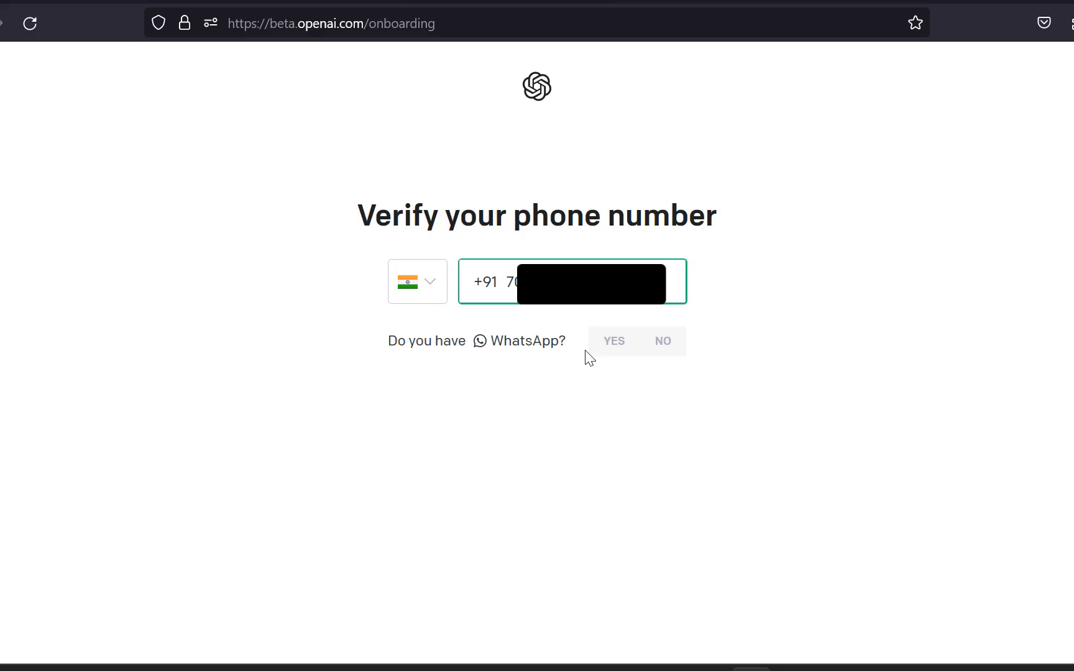
pyautogui.click(610, 346)
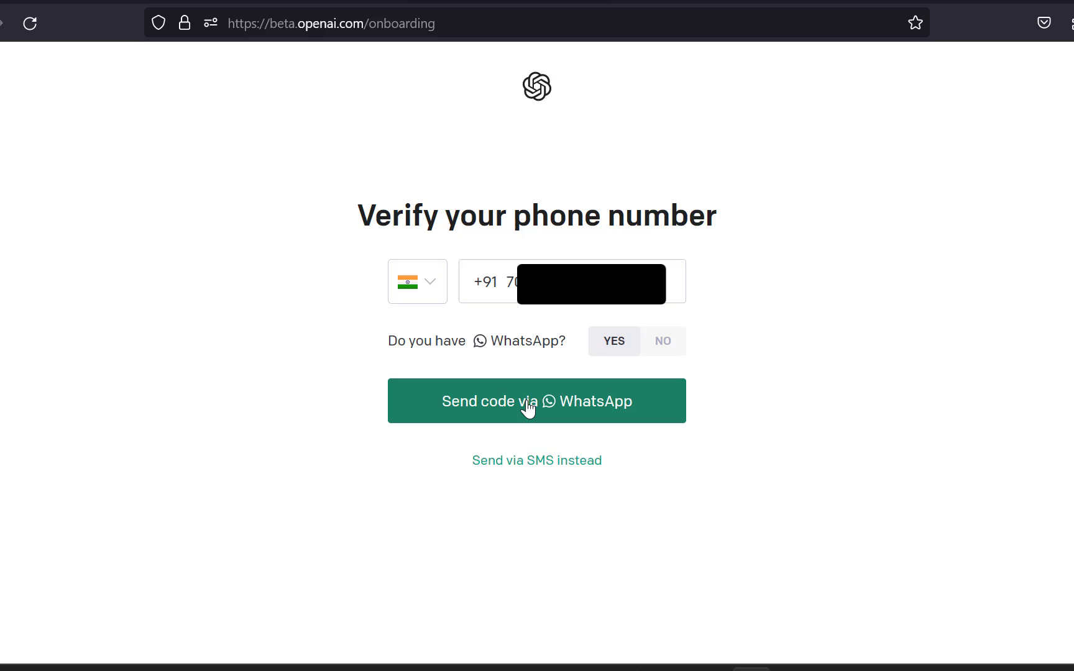
pyautogui.click(528, 408)
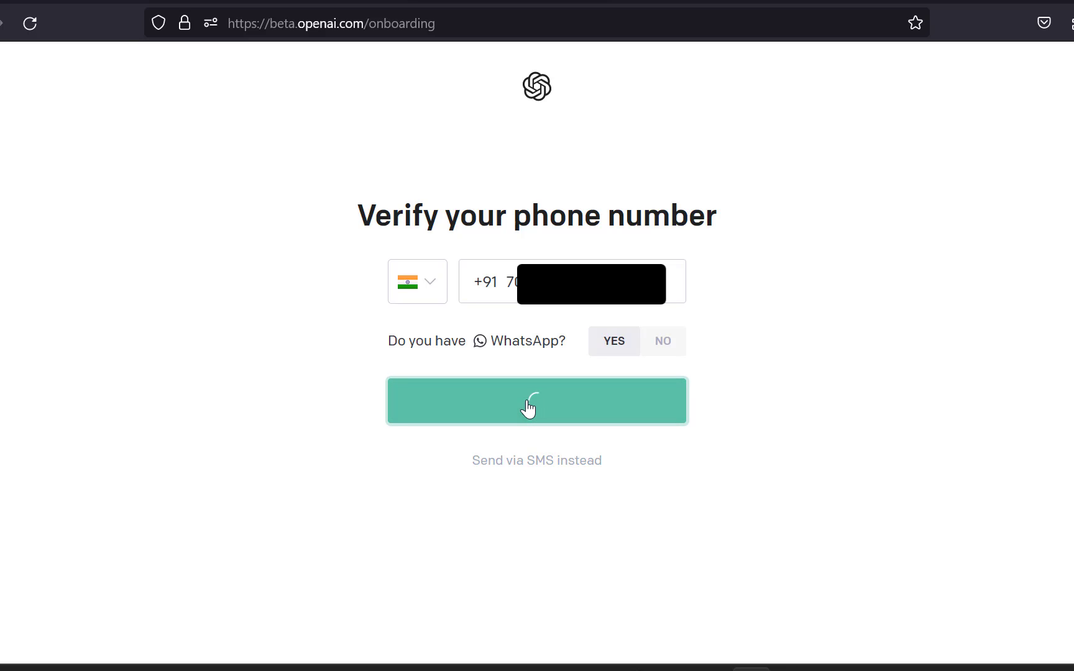
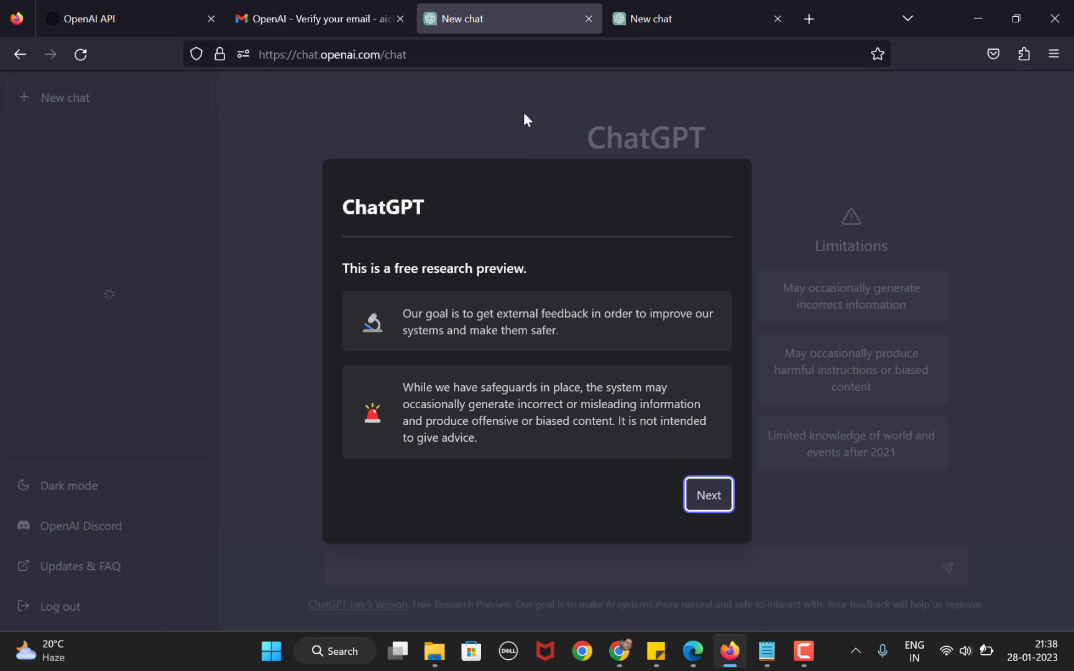
# Step through the three research-preview notices and close them with Done.
pyautogui.click(713, 503)
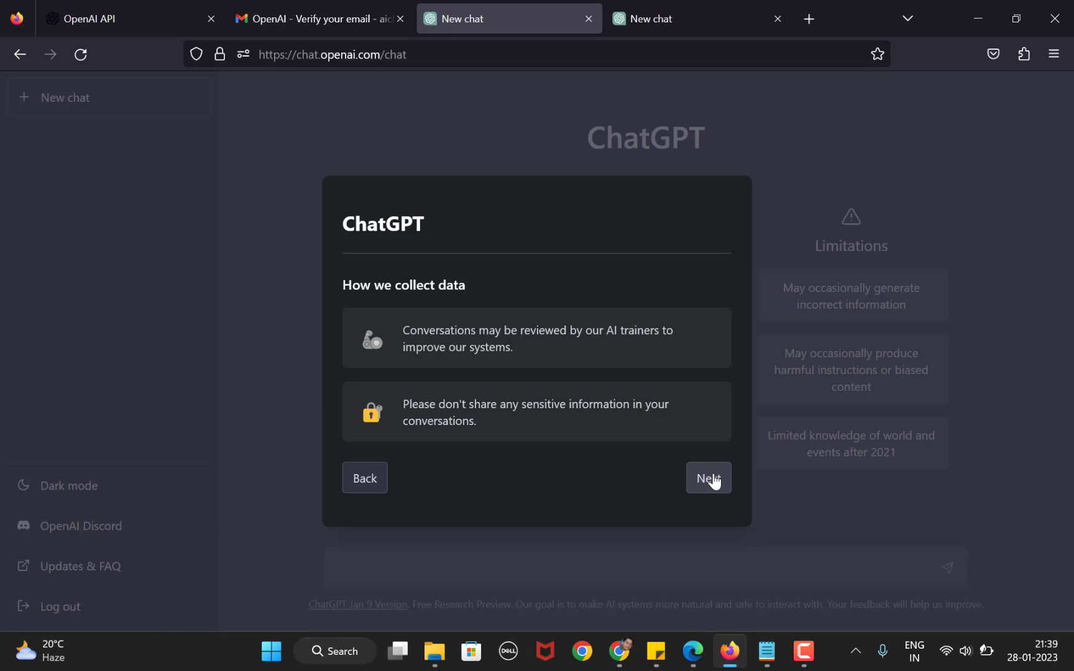
pyautogui.click(709, 478)
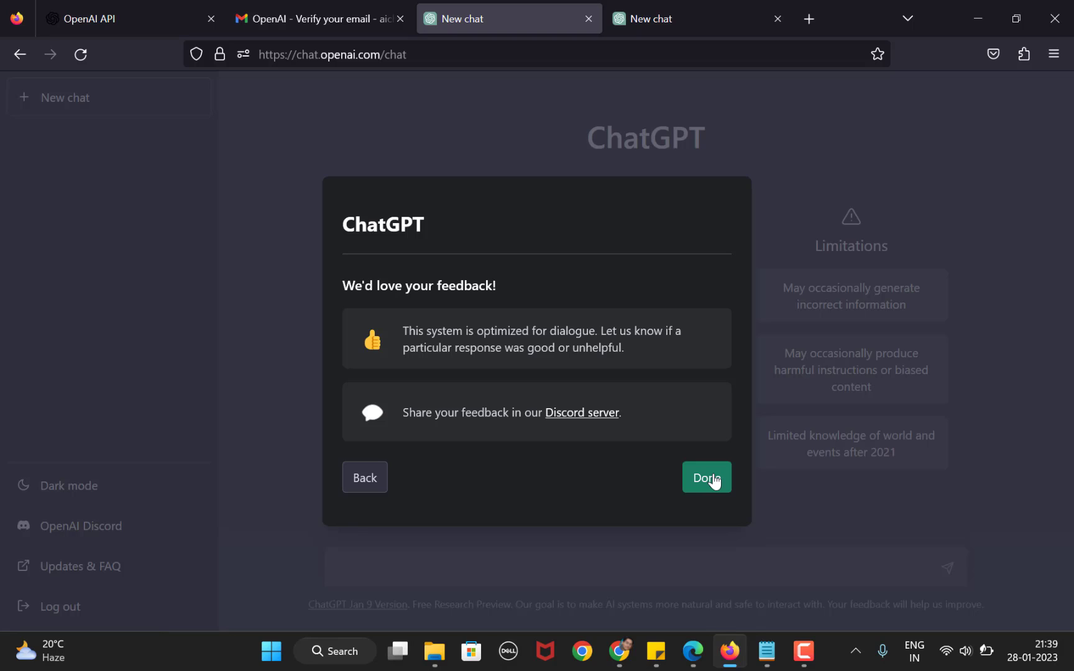
pyautogui.click(714, 480)
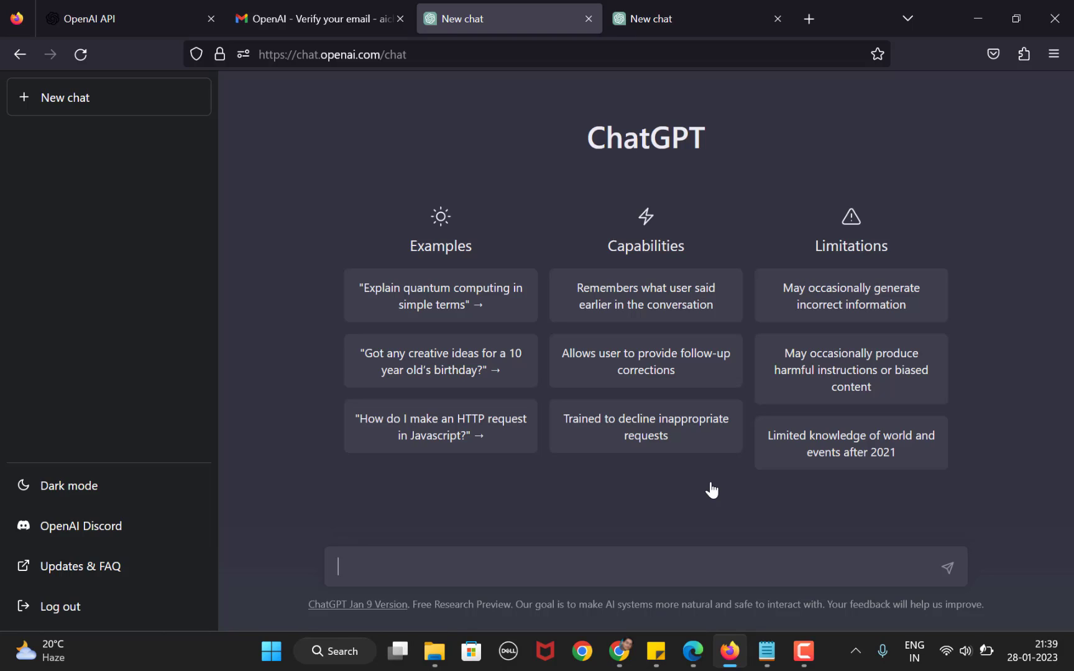
# Ask ChatGPT 'what is chatgpt'.
pyautogui.write('what is chatgpt')
pyautogui.press('Return')
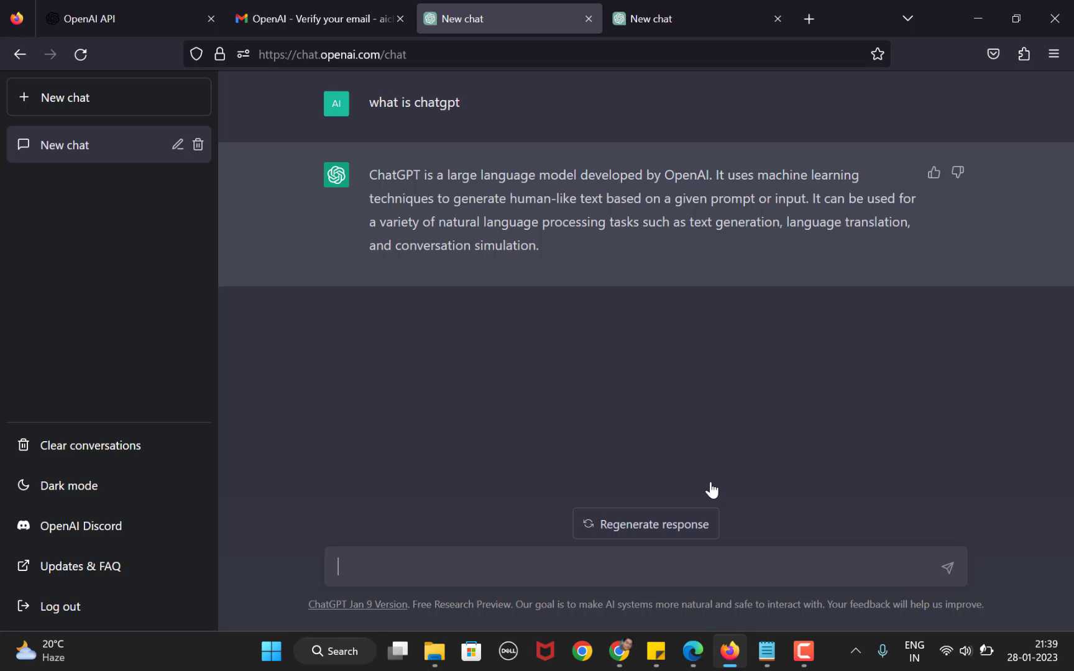
# Send 'explain in a very easy language', then 'explain to a child'.
pyautogui.write('explain in a very easy lanh')
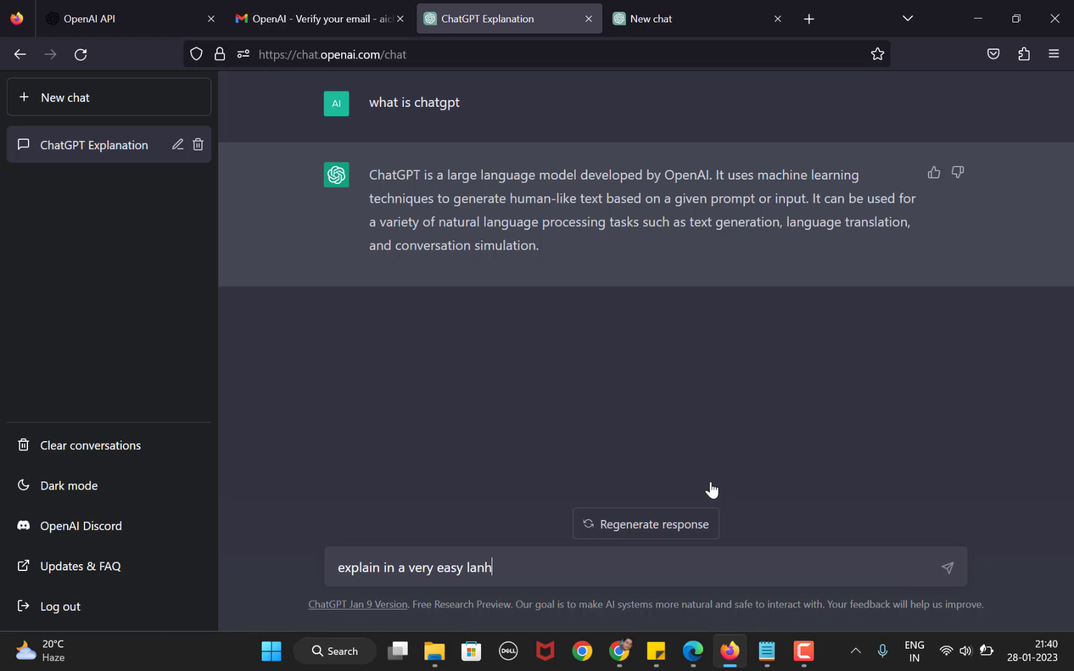
pyautogui.press('BackSpace')
pyautogui.write('guage')
pyautogui.press('Return')
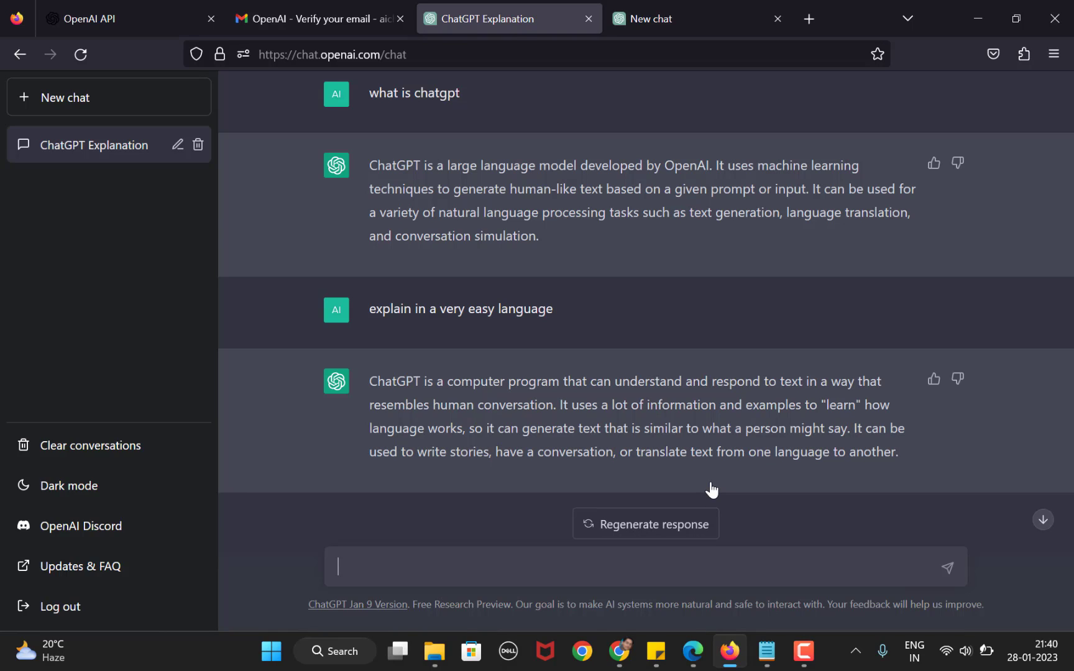
pyautogui.write('explain to a child')
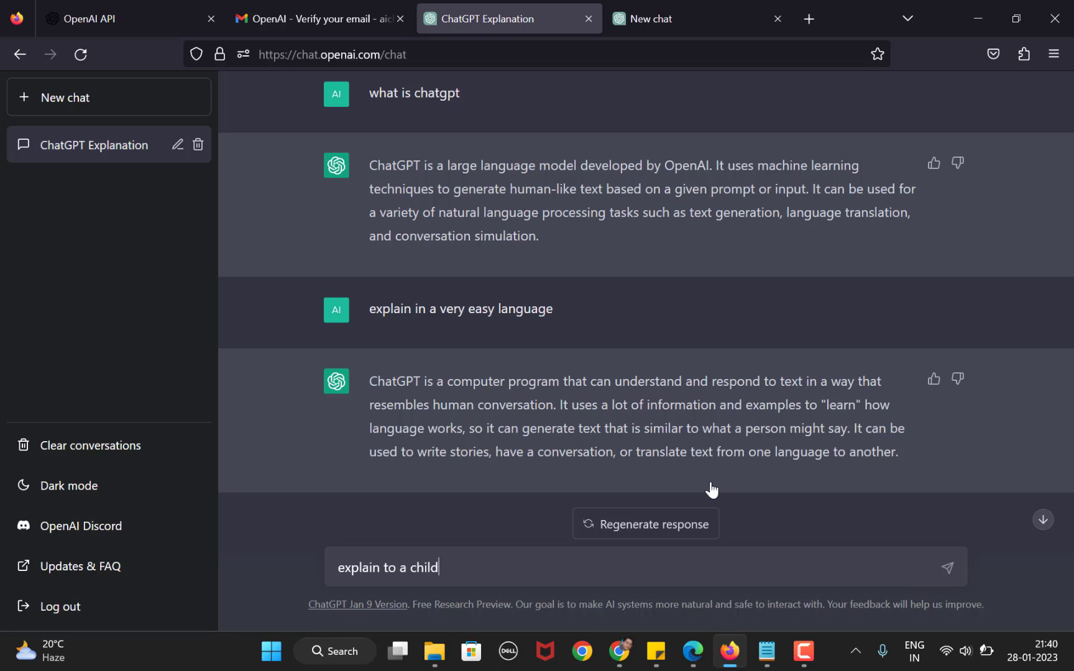
pyautogui.press('Return')
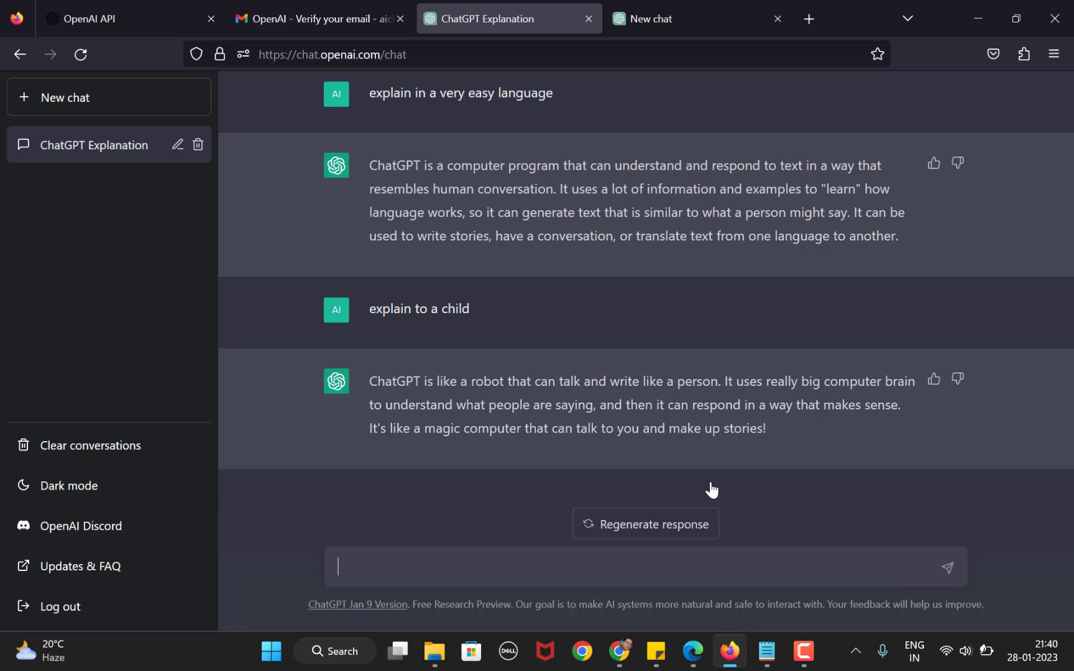
# Send 'do you know hindi', 'acha to ek example se explain karo', then 'thanks'.
pyautogui.write('do you know hindi')
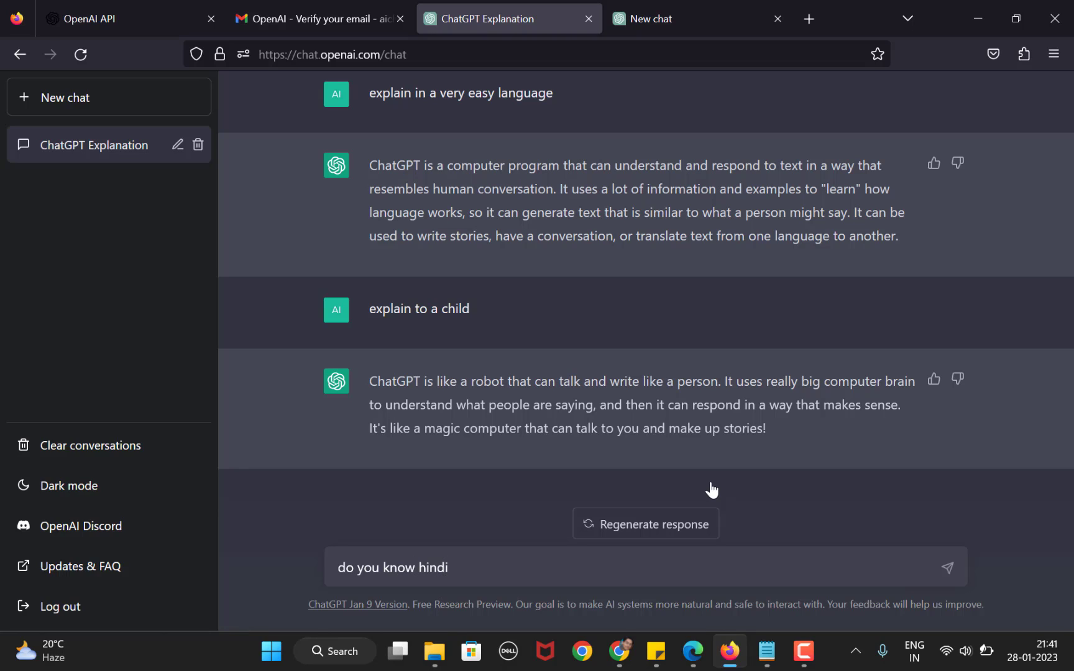
pyautogui.press('Return')
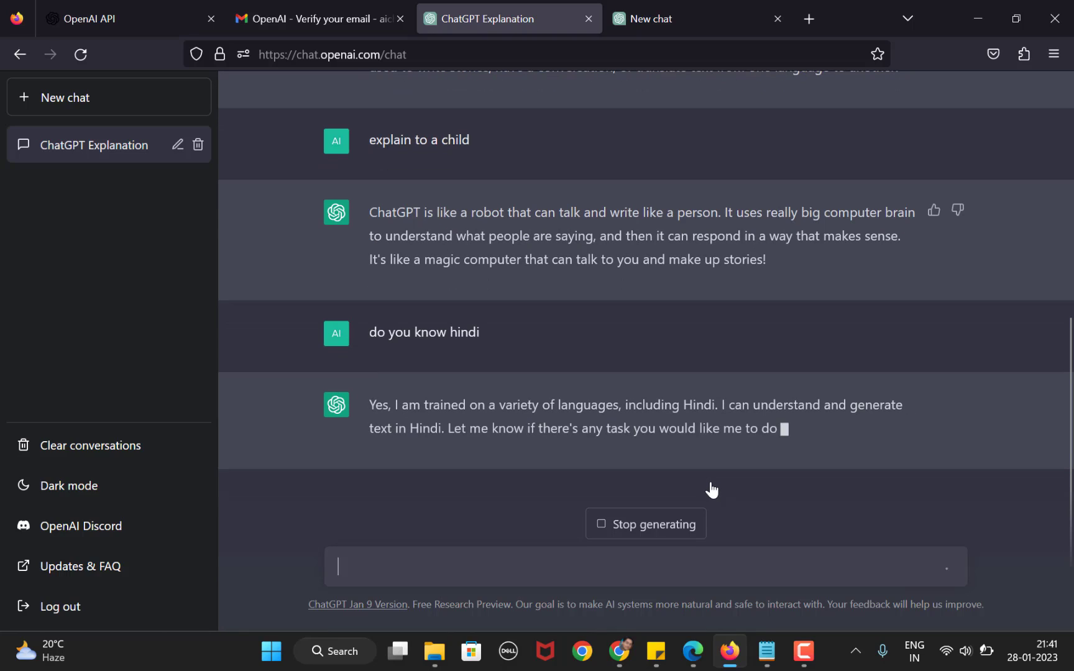
pyautogui.write('acha')
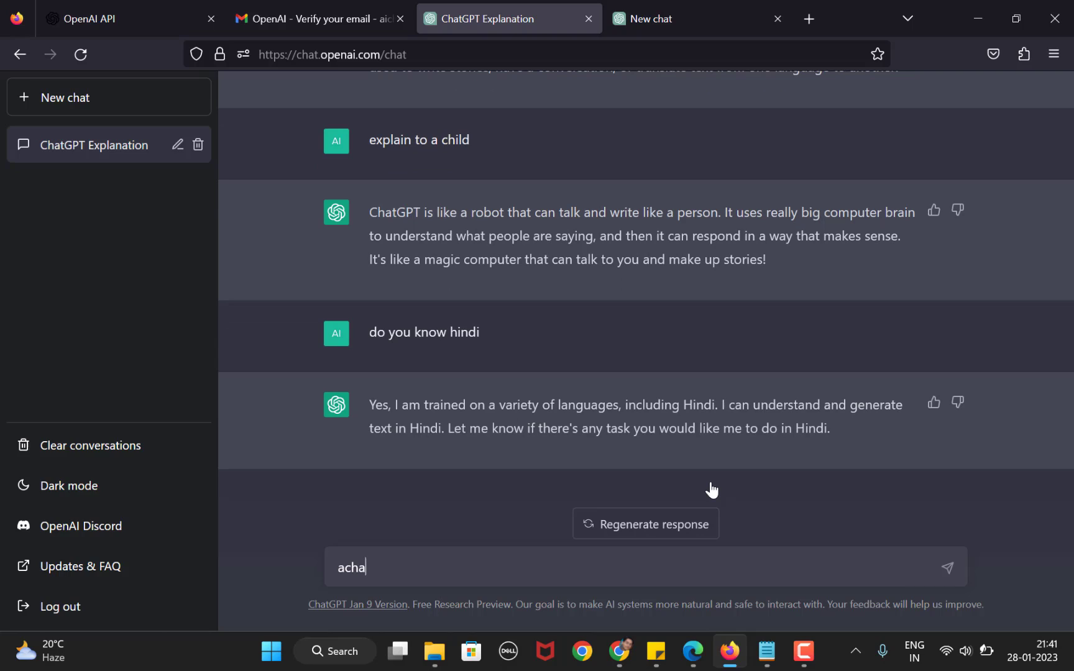
pyautogui.write(' to ek example')
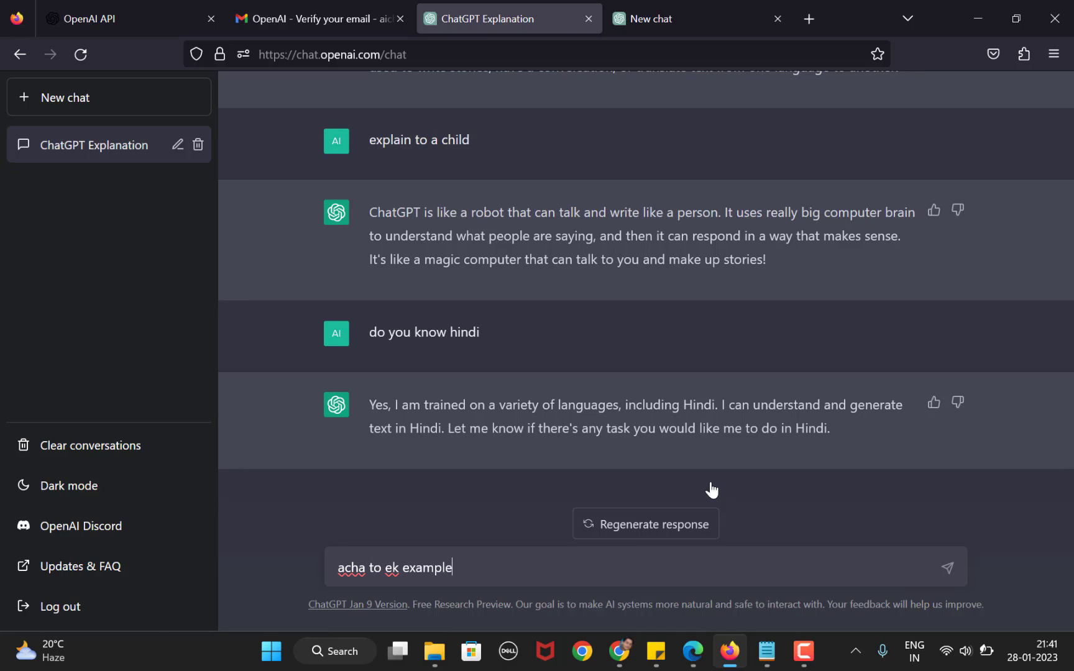
pyautogui.write(' se explain karo')
pyautogui.press('Return')
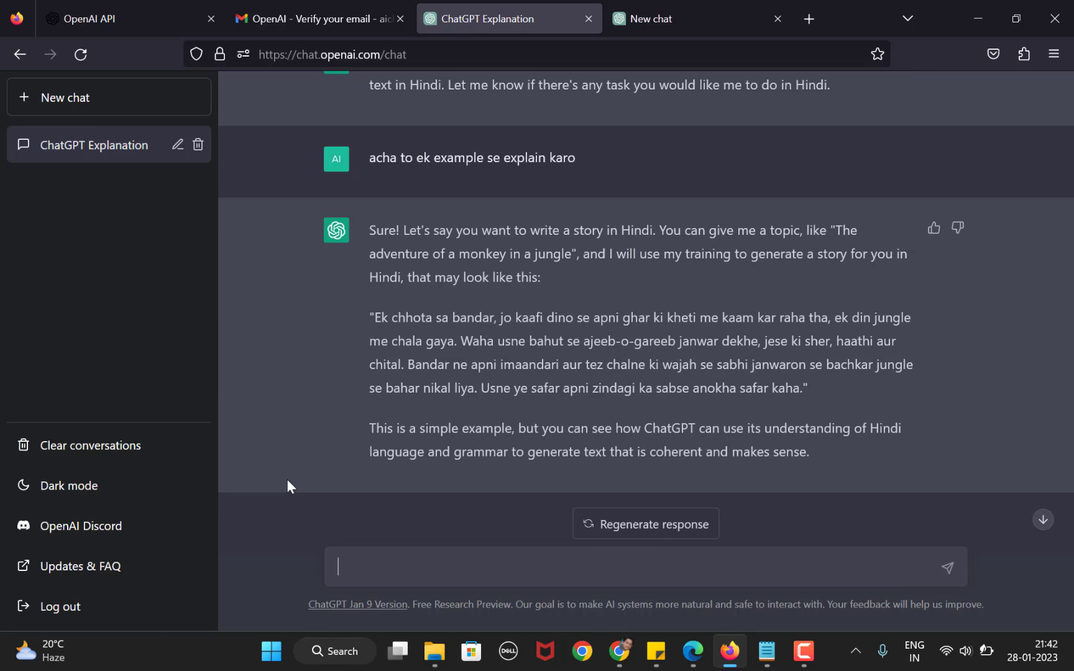
pyautogui.write('thanks')
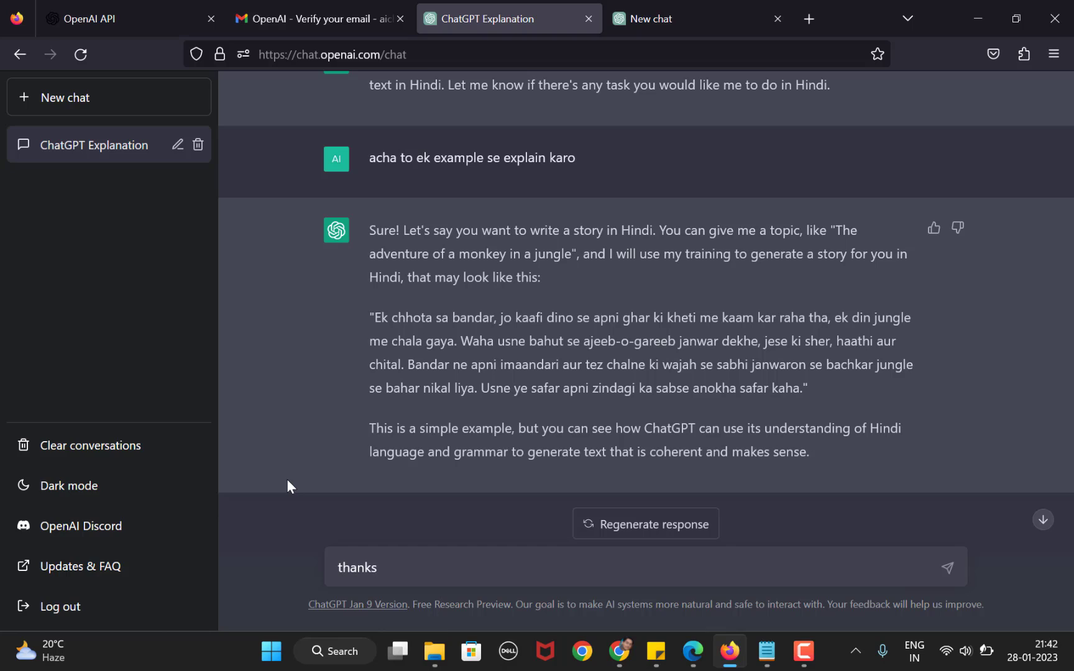
pyautogui.press('Return')
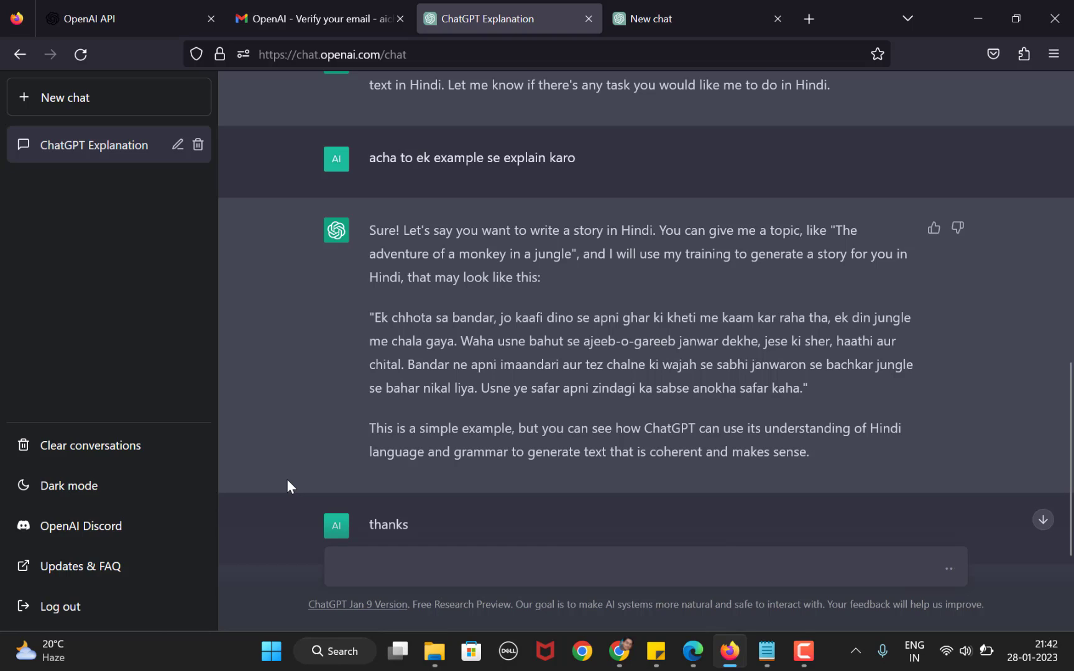